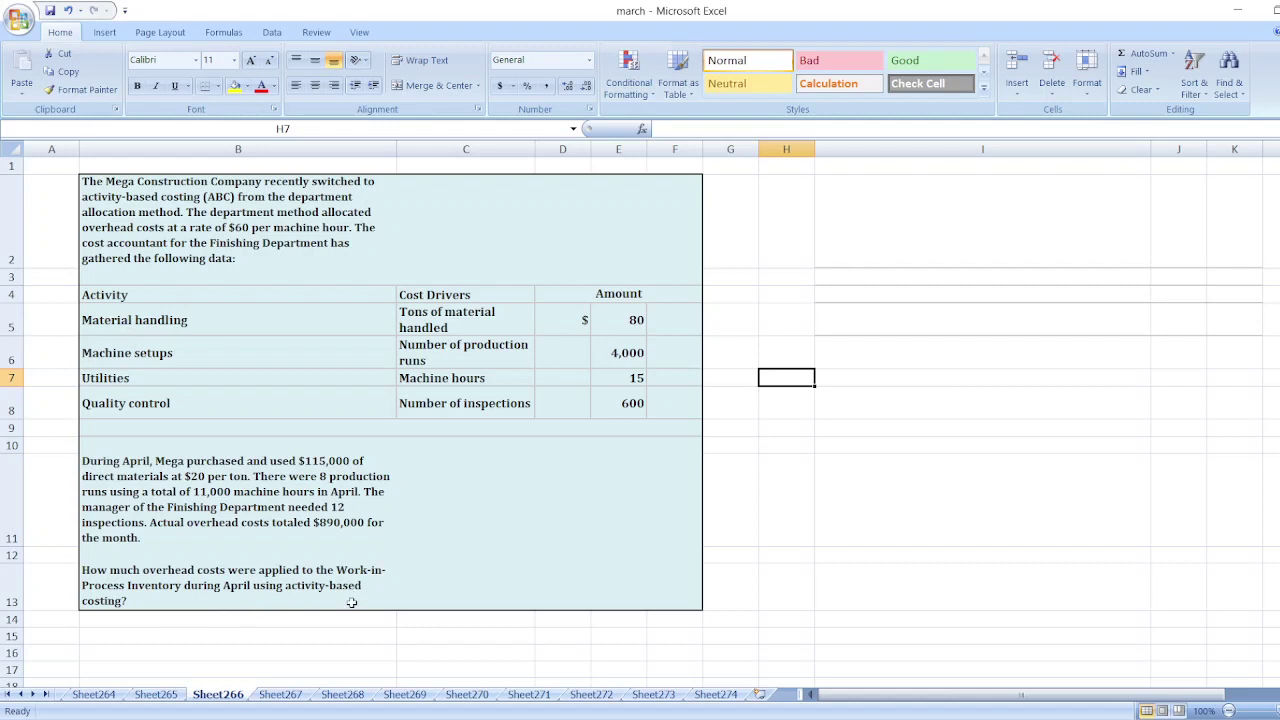
Label I2 'Material Handling' and enter =$115000/20*80 in J2, giving 460000.
left_click(875, 199)
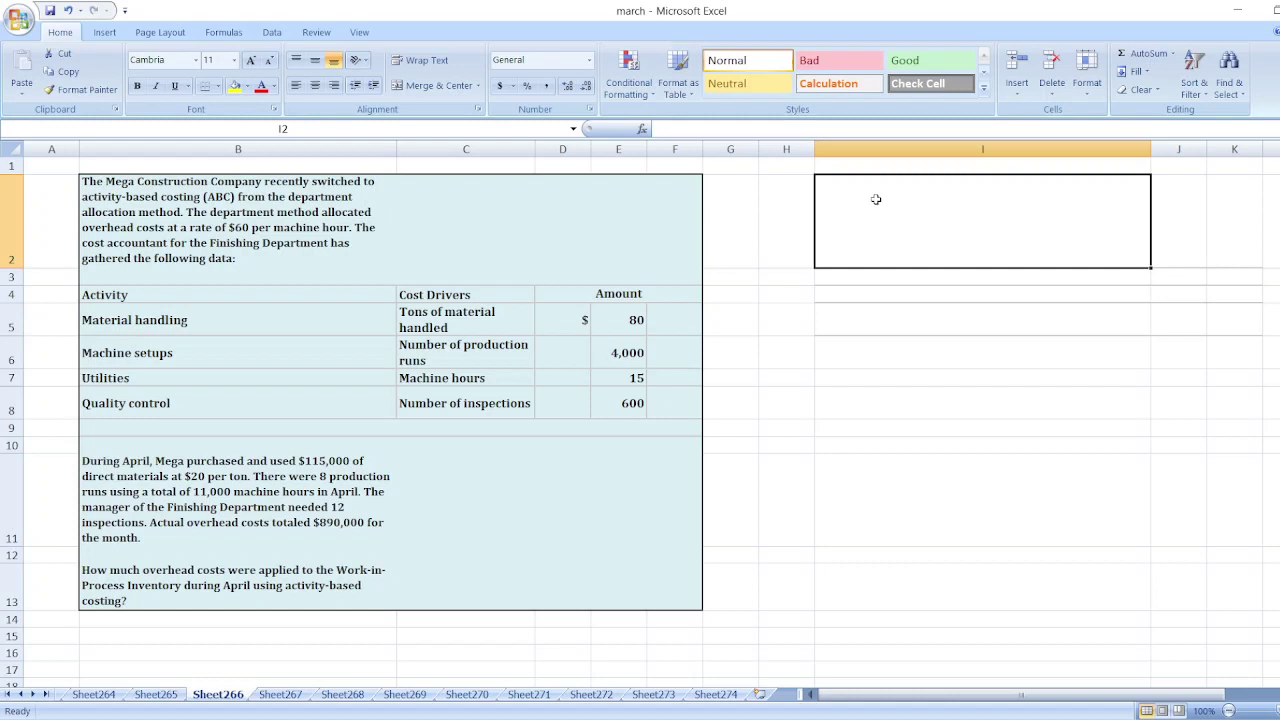
type("Material")
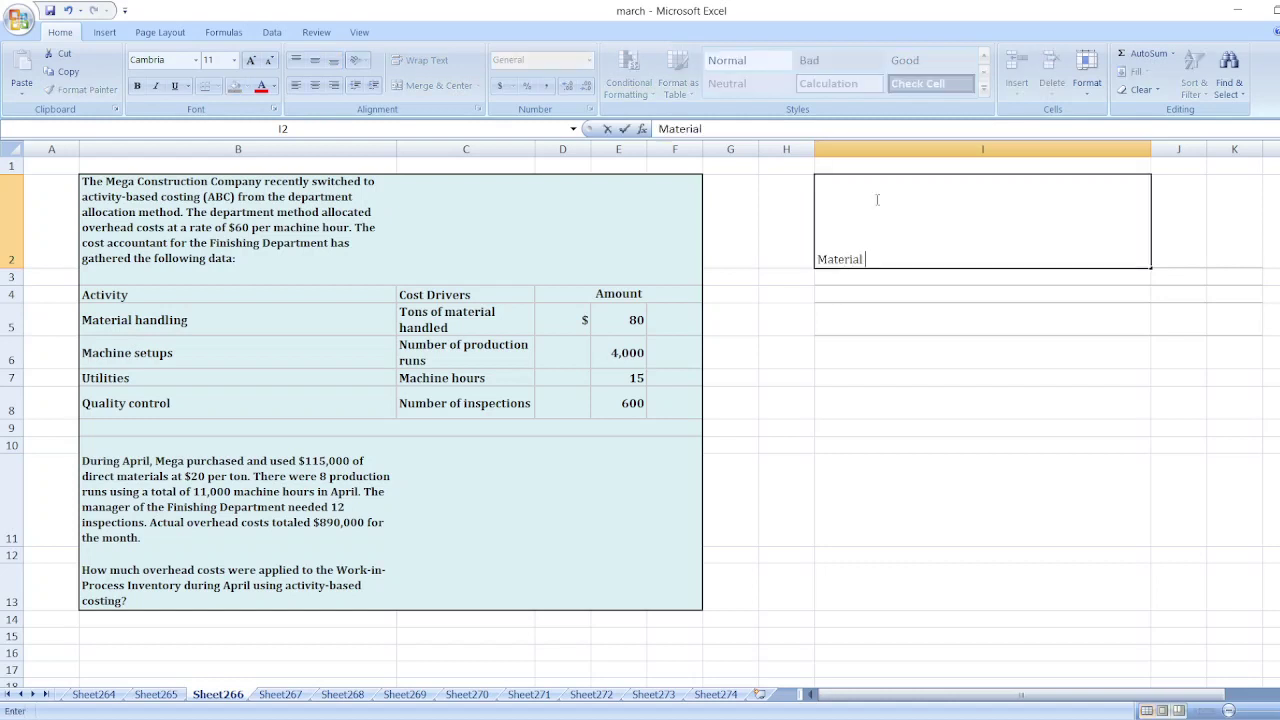
type(" Handling")
key("Tab")
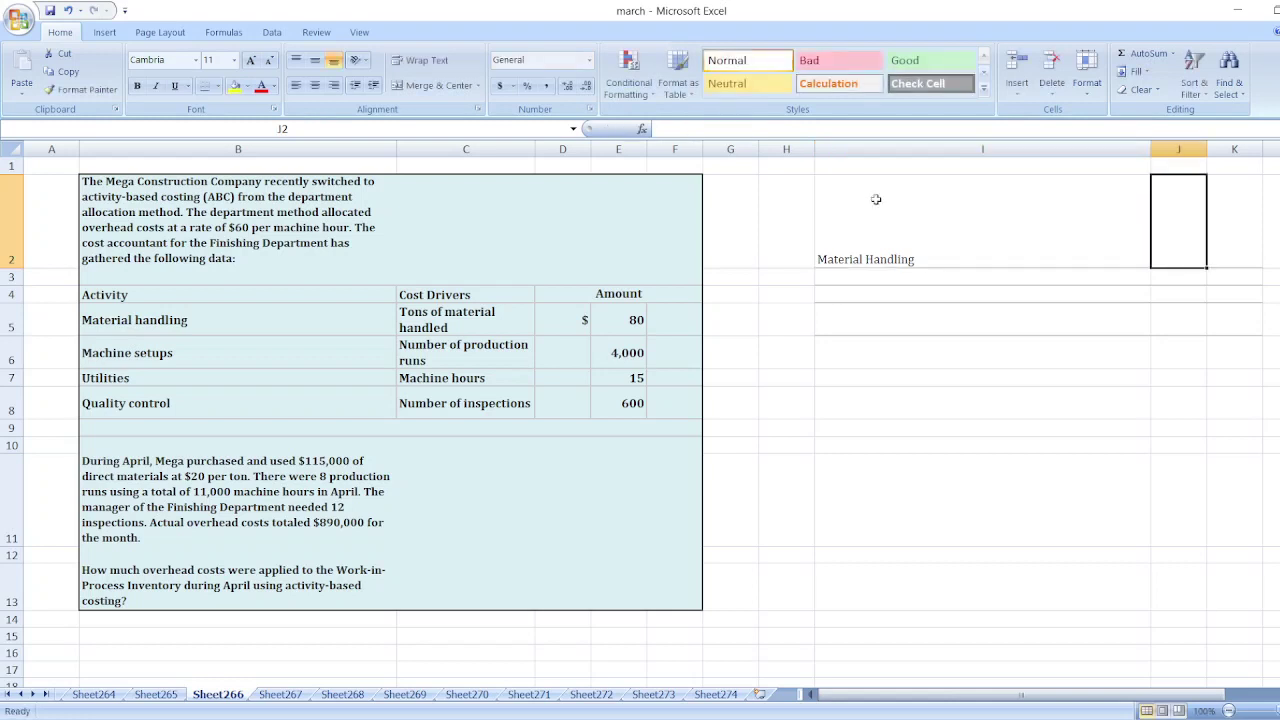
type("=")
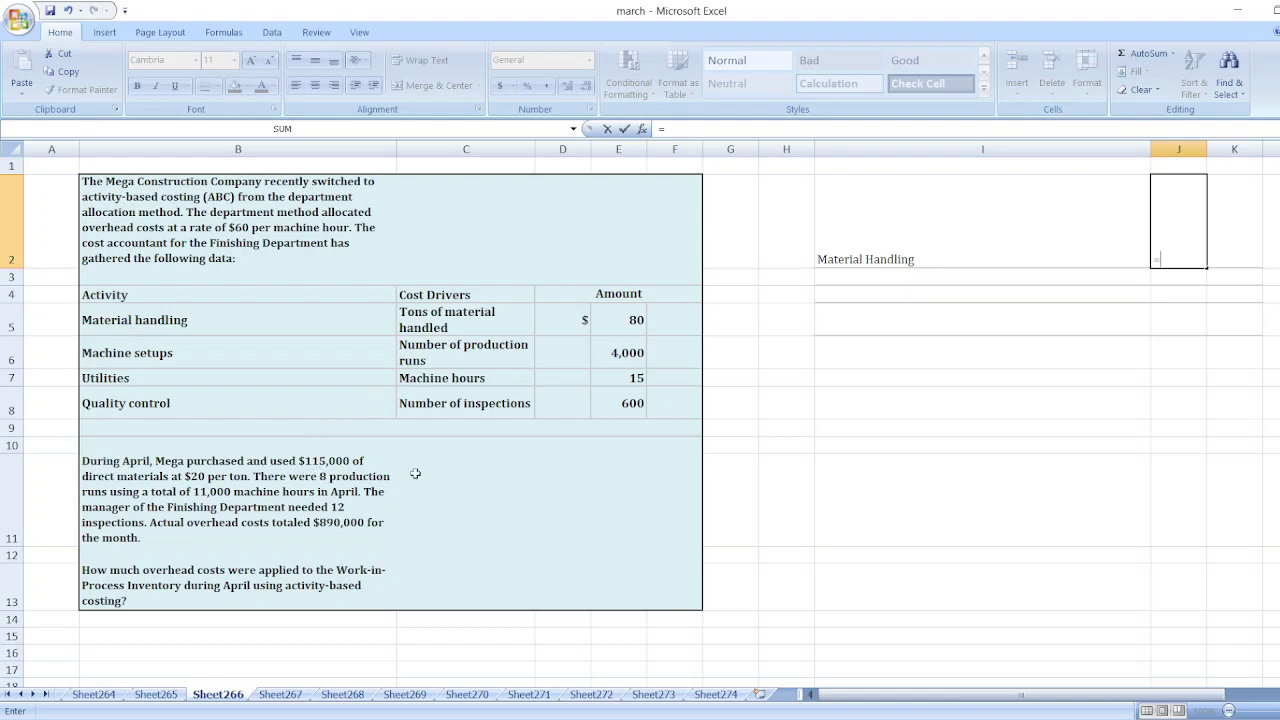
type("$115000")
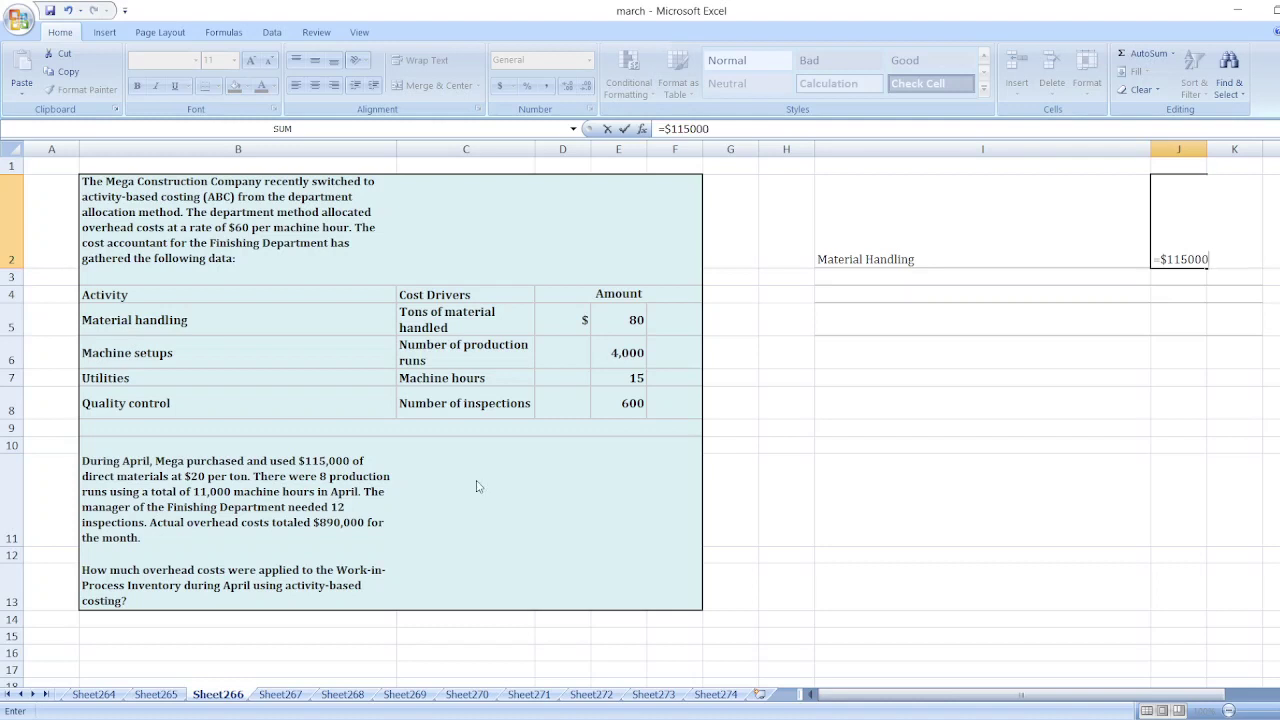
type("/")
type("20*")
type("80")
key("Return")
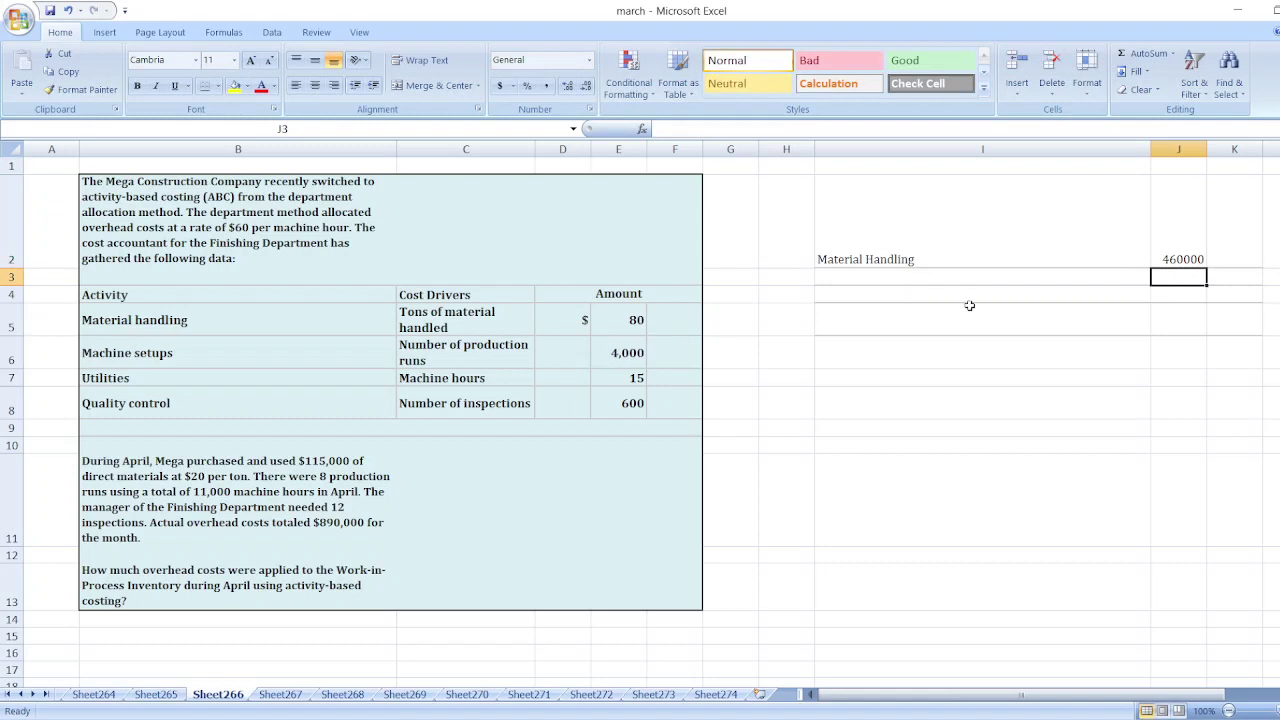
Label I3 'Machine Setups' and compute 32000 in J3 with =4000*8.
left_click(849, 277)
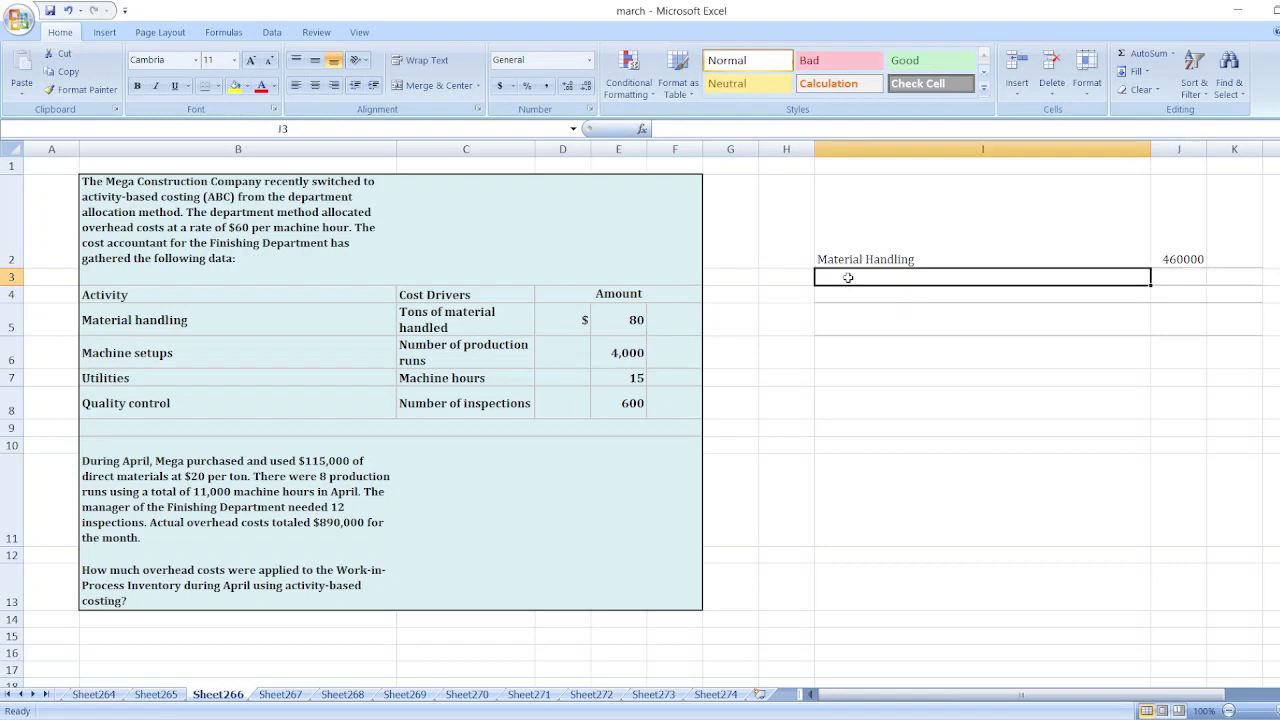
type("Machine ")
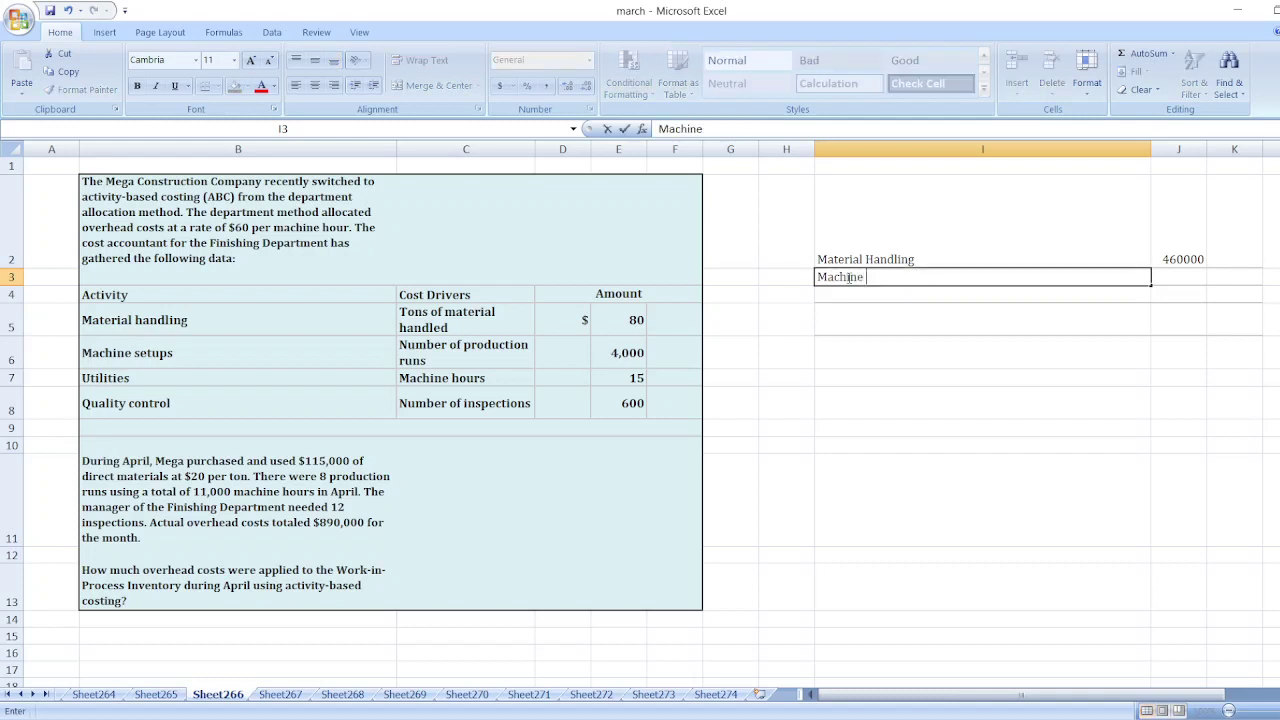
type("Setups")
key("Tab")
type("=")
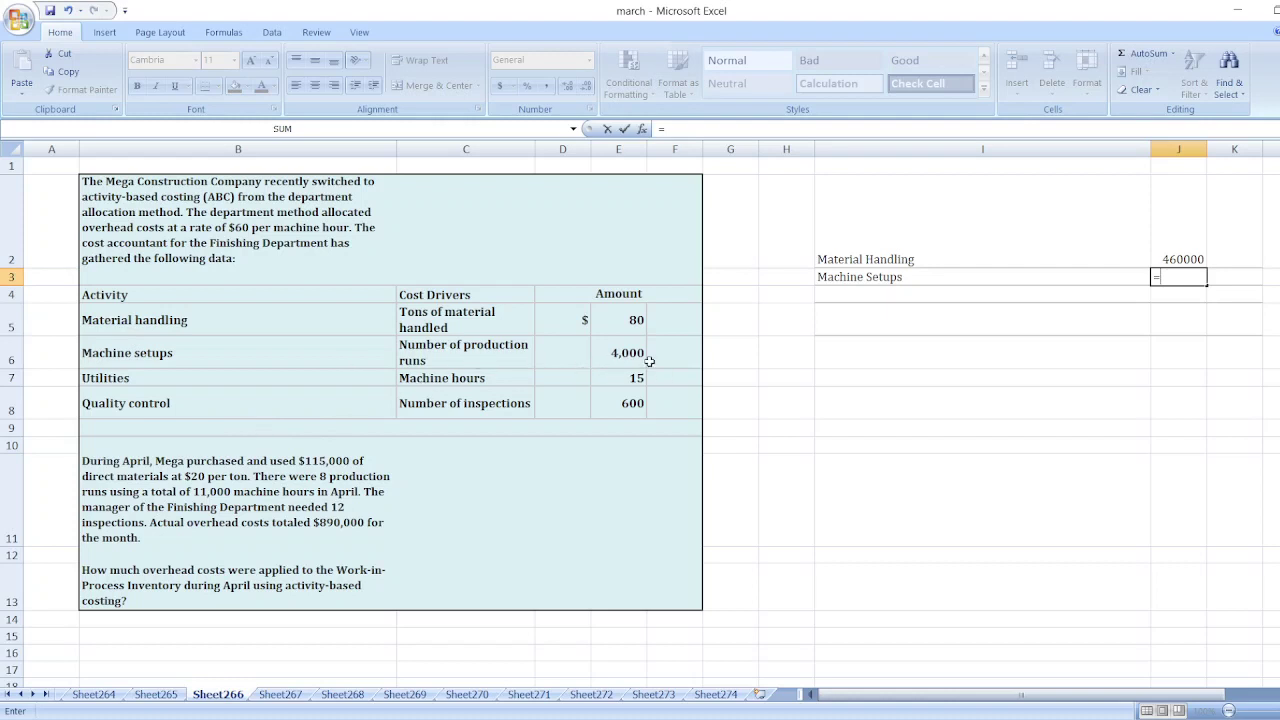
type("4000*8")
key("Return")
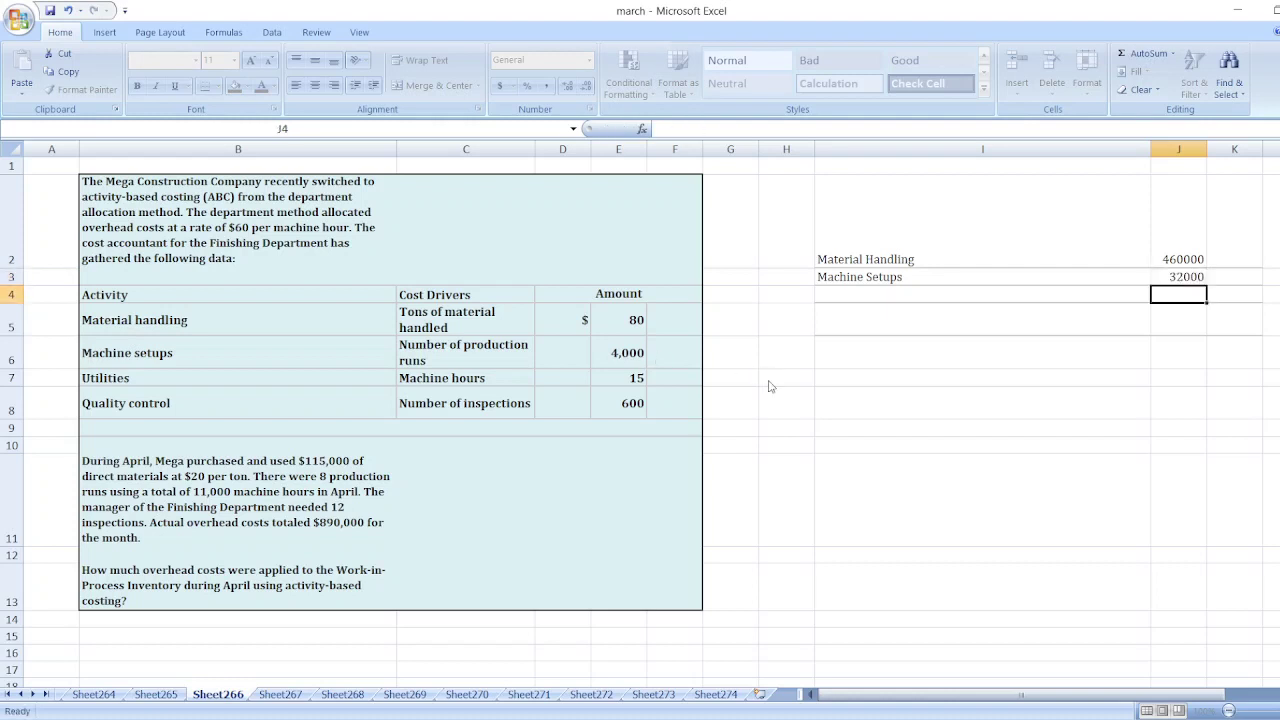
key("Left")
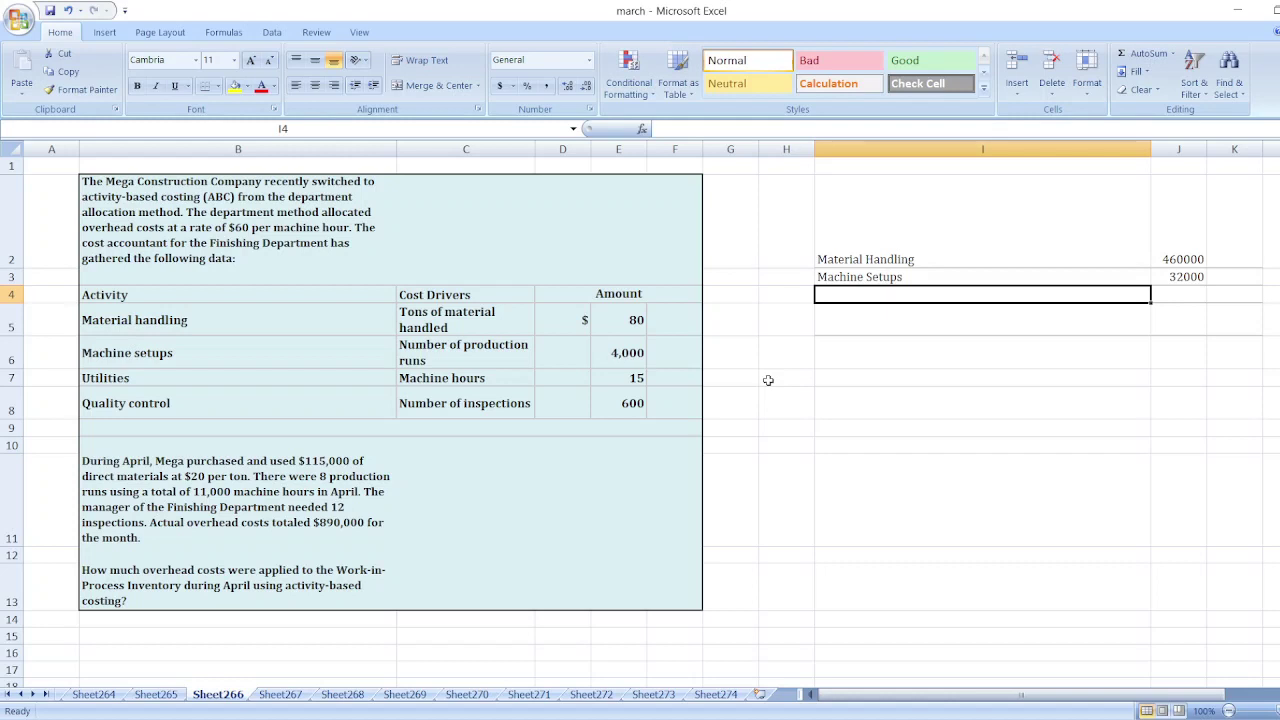
Label I4 'Utilities' and compute 165000 in J4 with =11000*15.
type("Utilities")
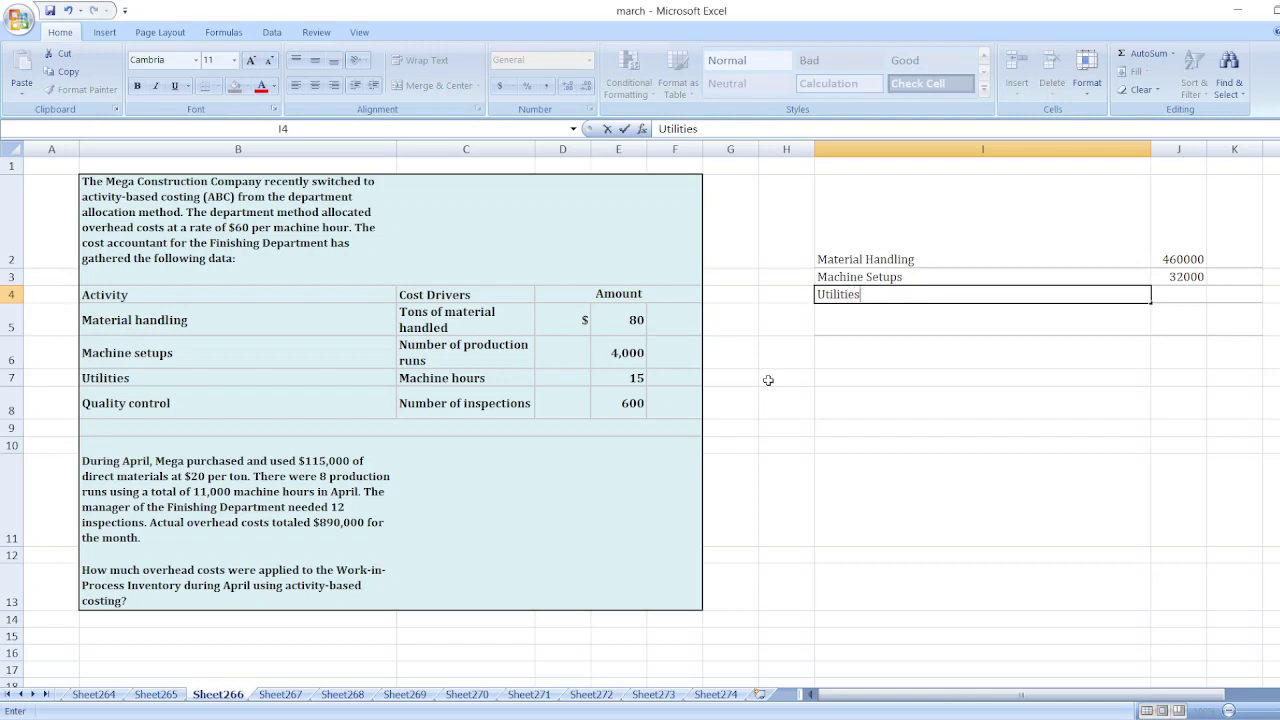
key("Tab")
type("=")
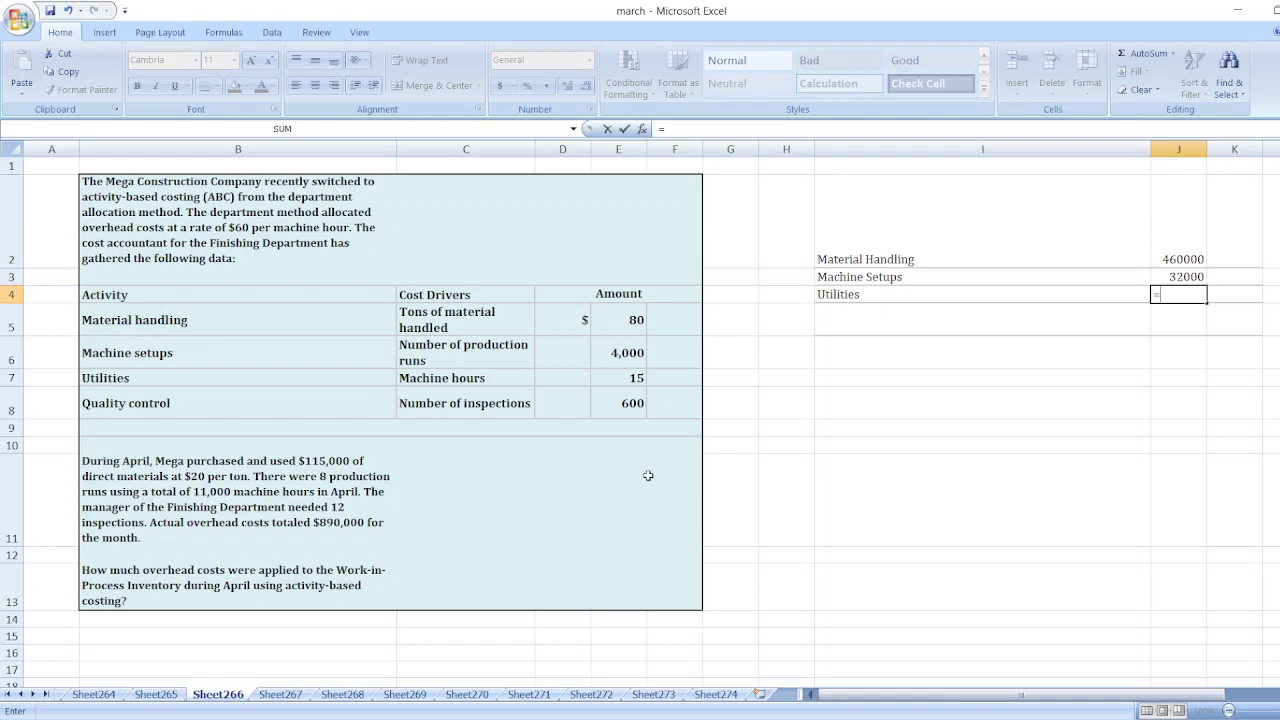
type("110000")
key("BackSpace")
type("*15")
key("Return")
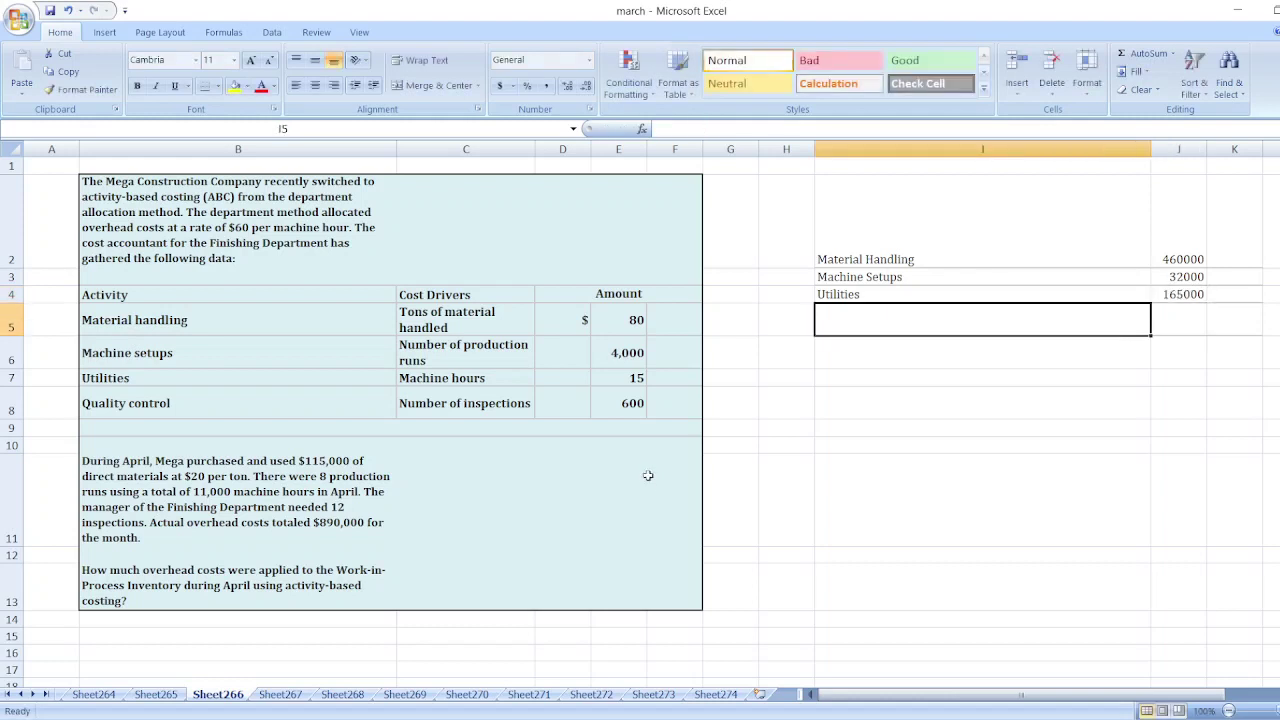
Label I5 'Quality Control' and compute 7200 in J5 with =12*600.
type("Qua")
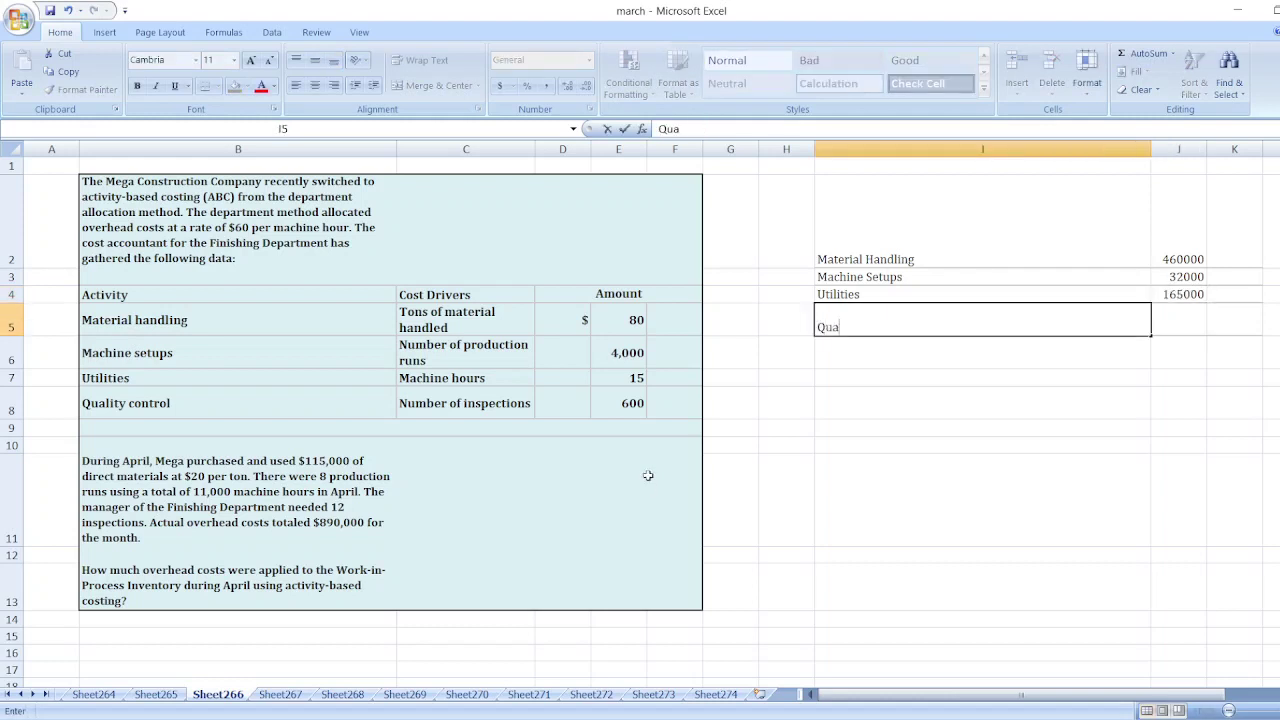
type("lity Control")
key("Tab")
type("=")
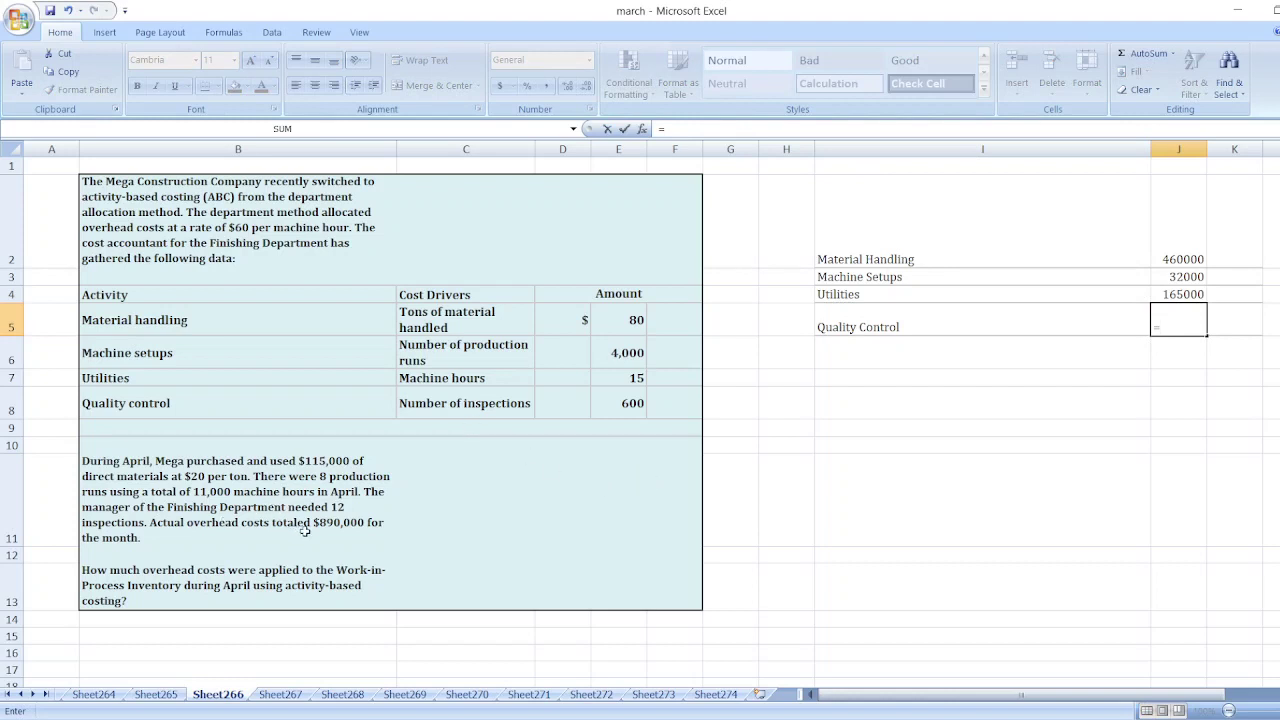
type("12*600")
key("Return")
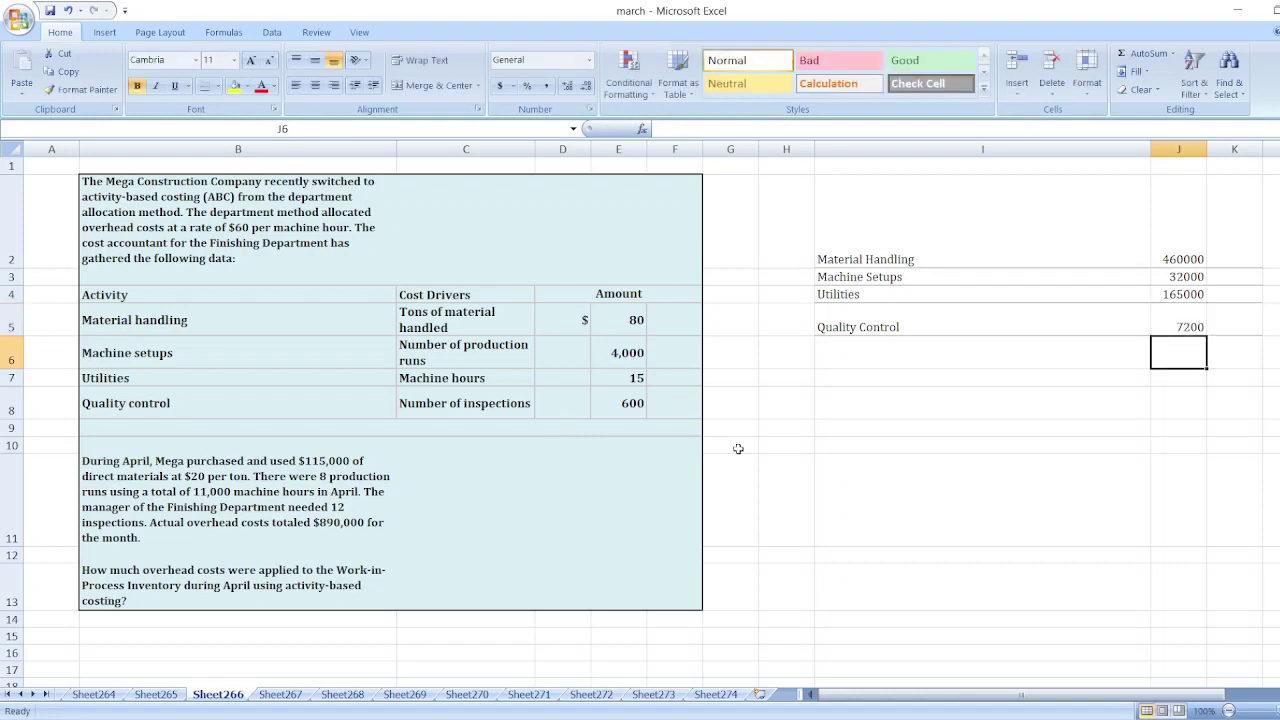
Enter 'Overhead Costs Applied to Work-in-Process Inventory' as the total label in I6.
key("Left")
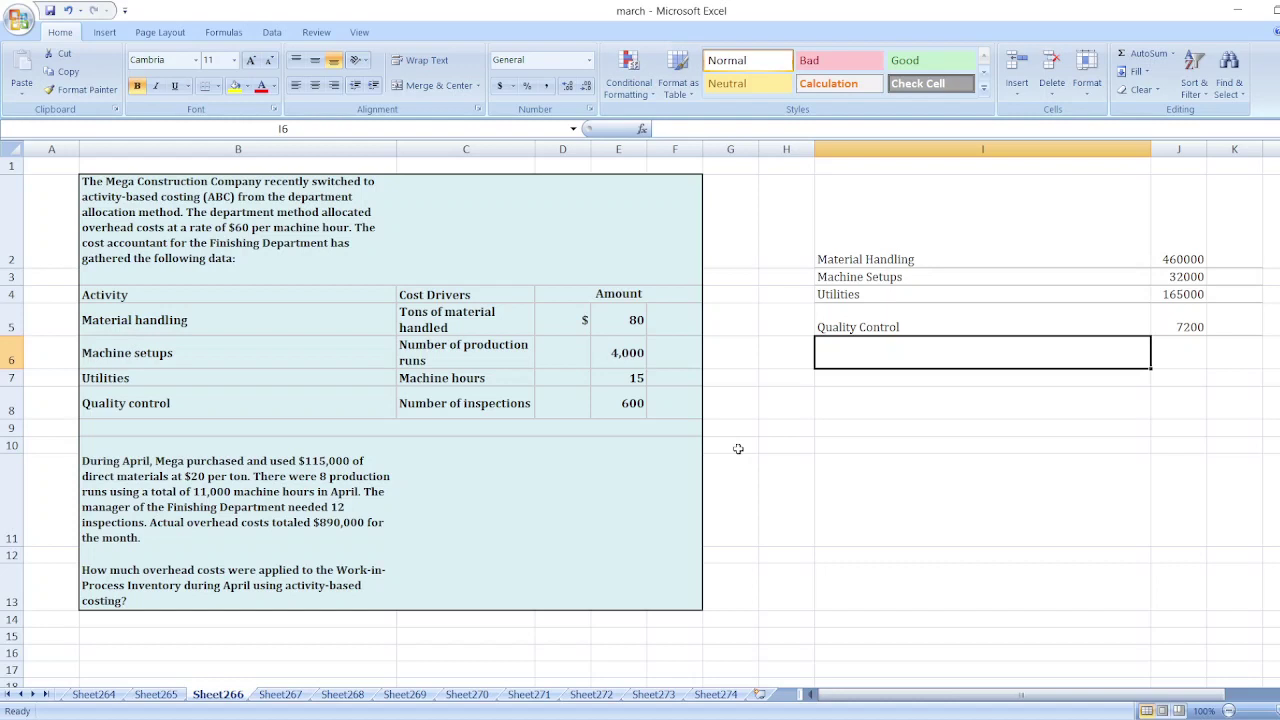
type("Overhead ")
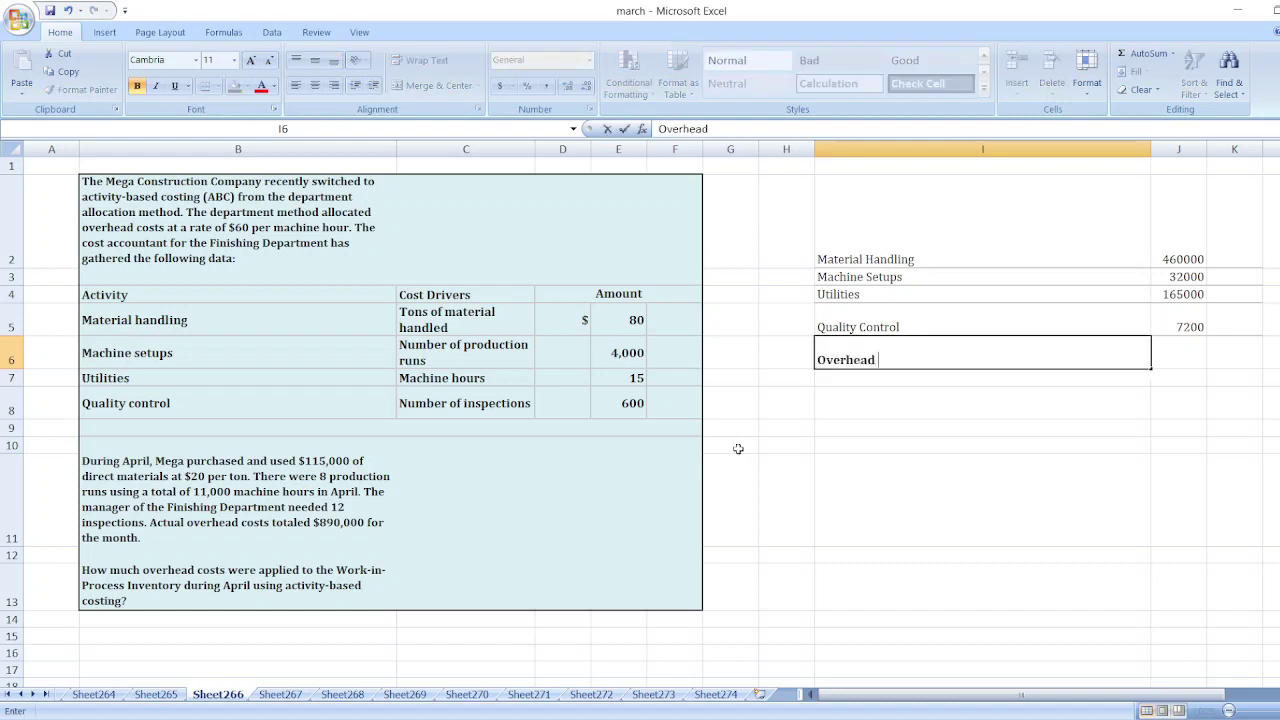
type("Costs Applied to")
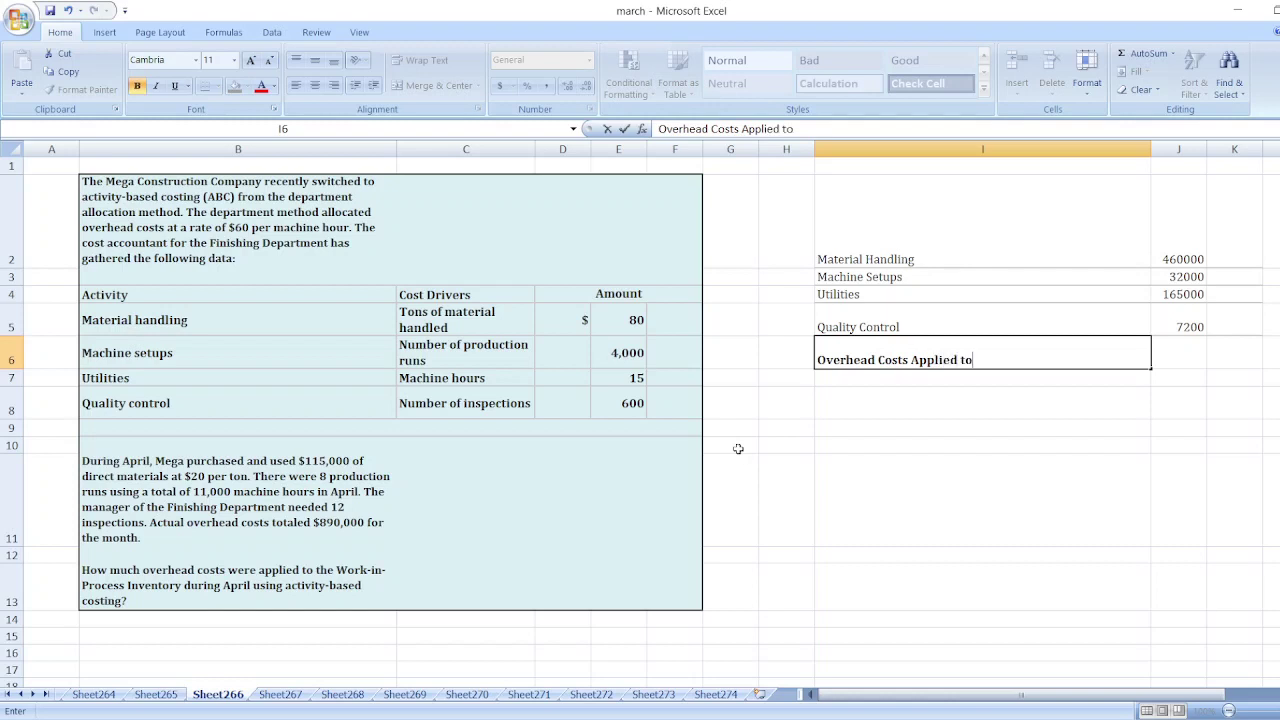
type(" Work-in-Proc")
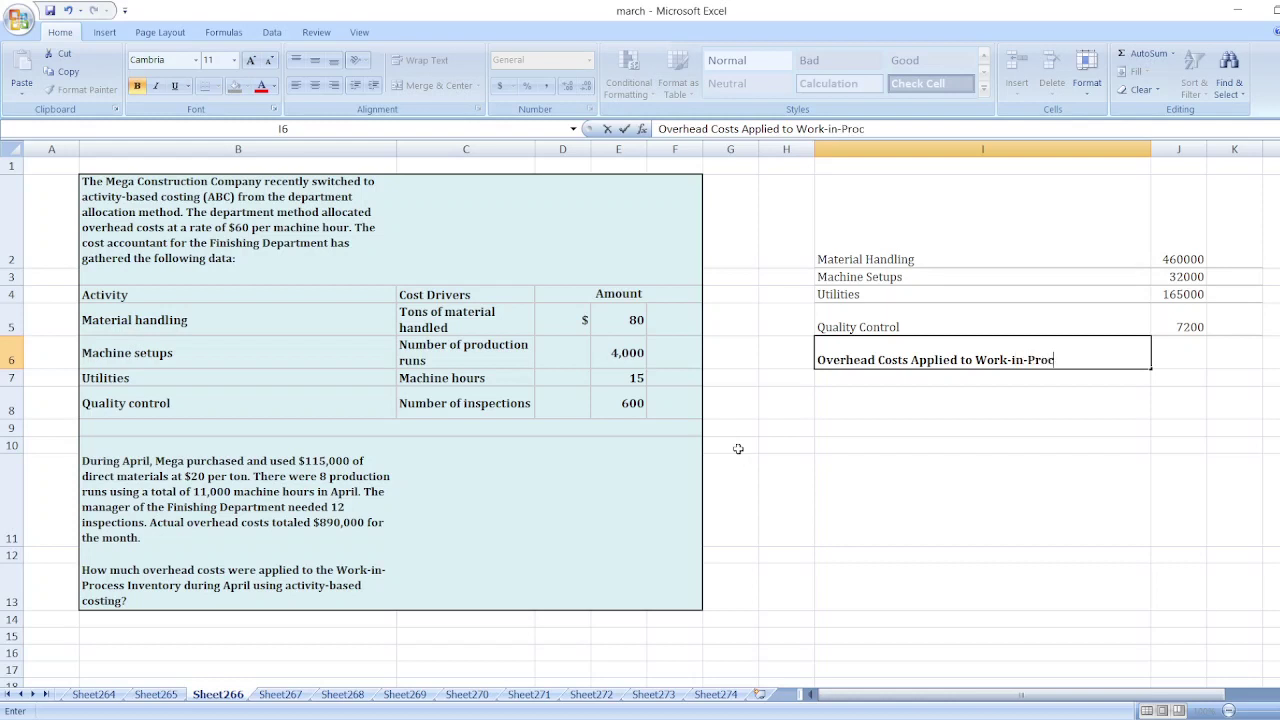
type("ess Inventory")
key("Tab")
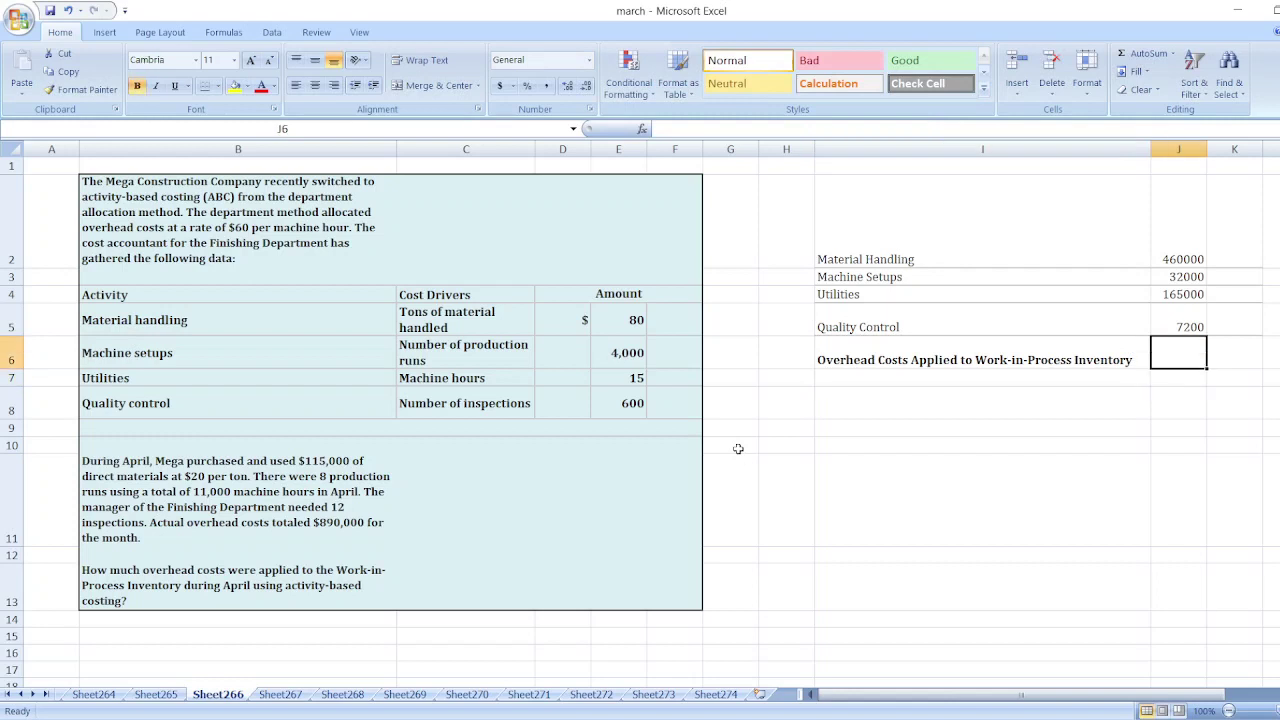
Total the four activity amounts in column J with a SUM formula in J6, giving 664200.
type("=sum(")
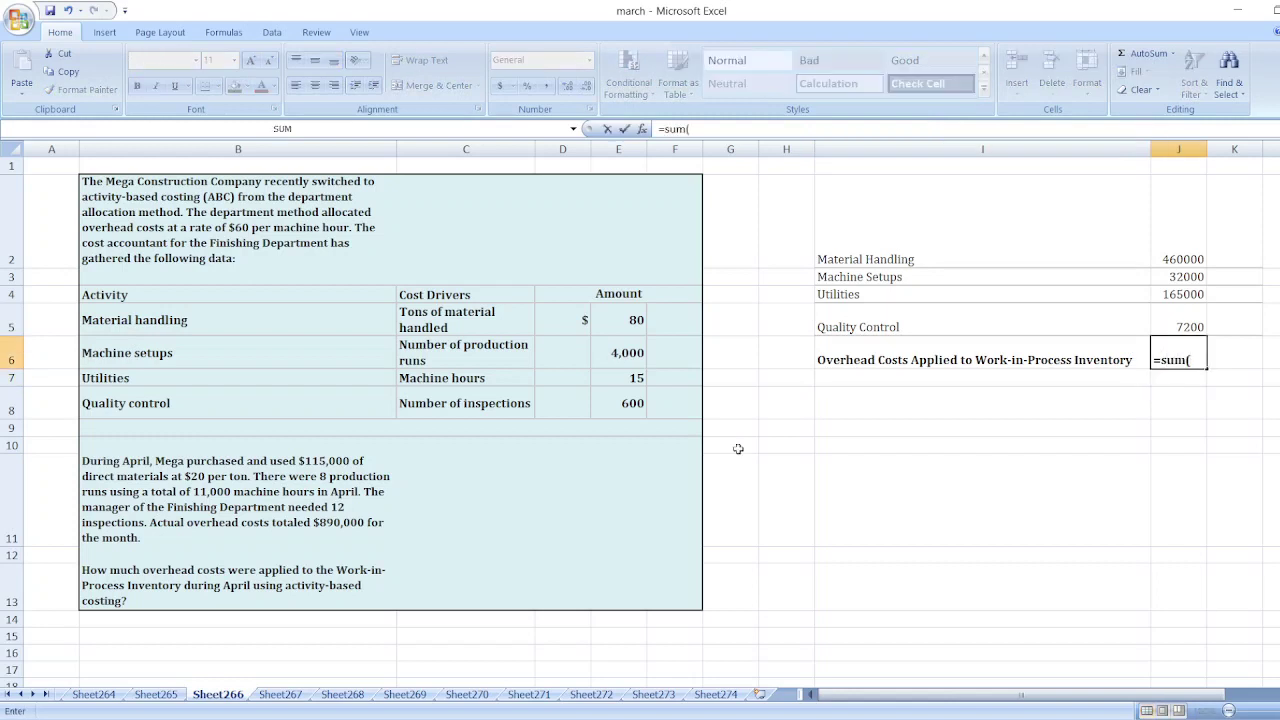
left_click(1188, 263)
key("shift+Down")
key("shift+Down")
type(")")
key("Return")
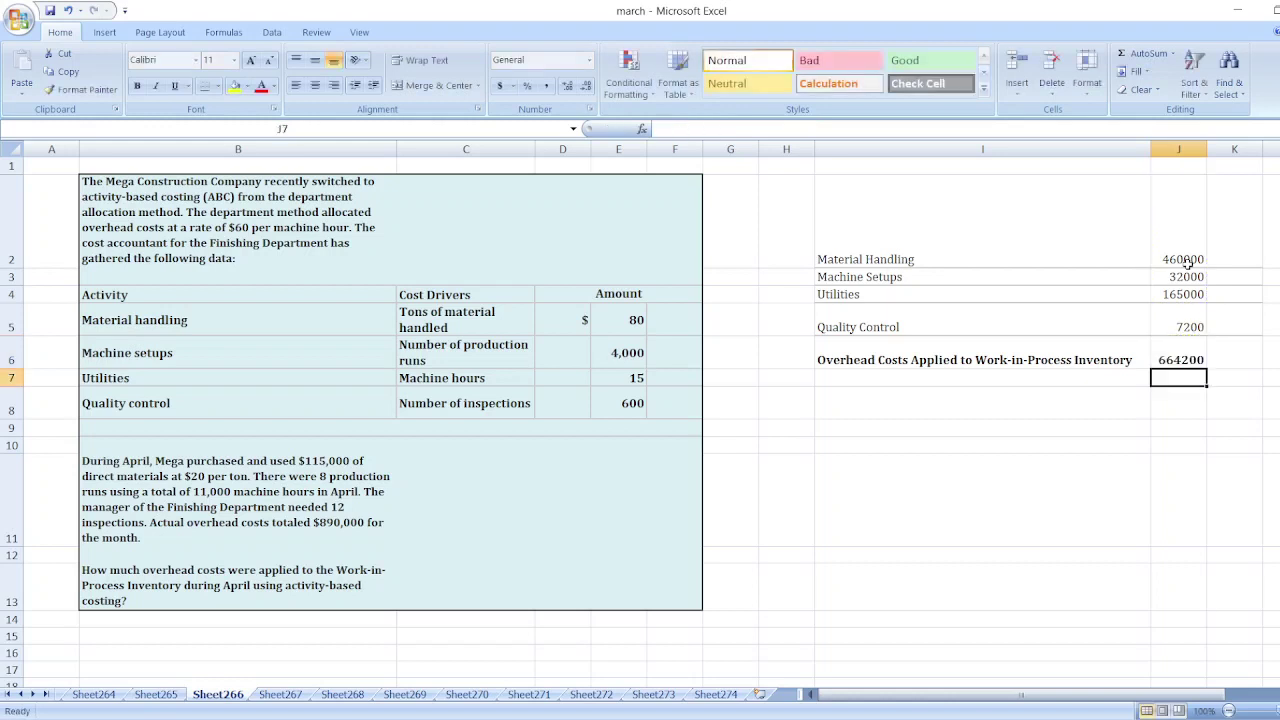